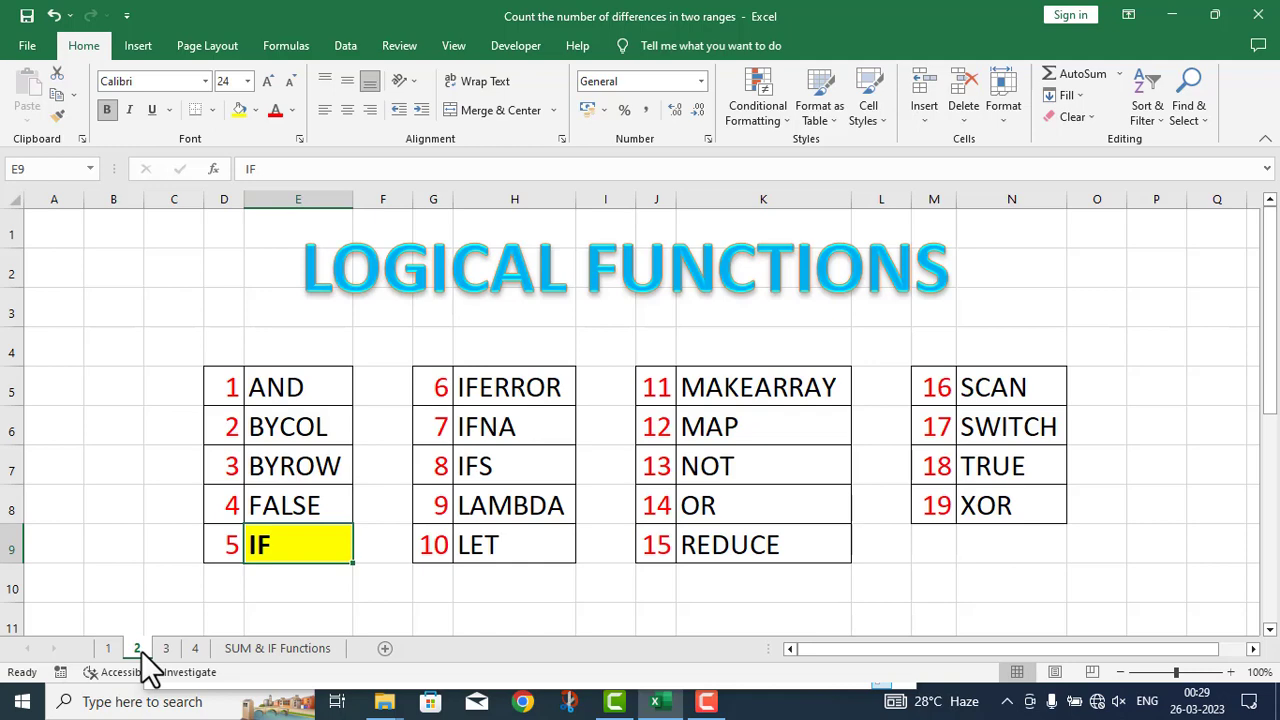
Step: On the SUM & IF Functions sheet, enter =SUM(IF(B4:C13=E4:F13,0,1)) in cell L4 as an array formula
click(166, 648)
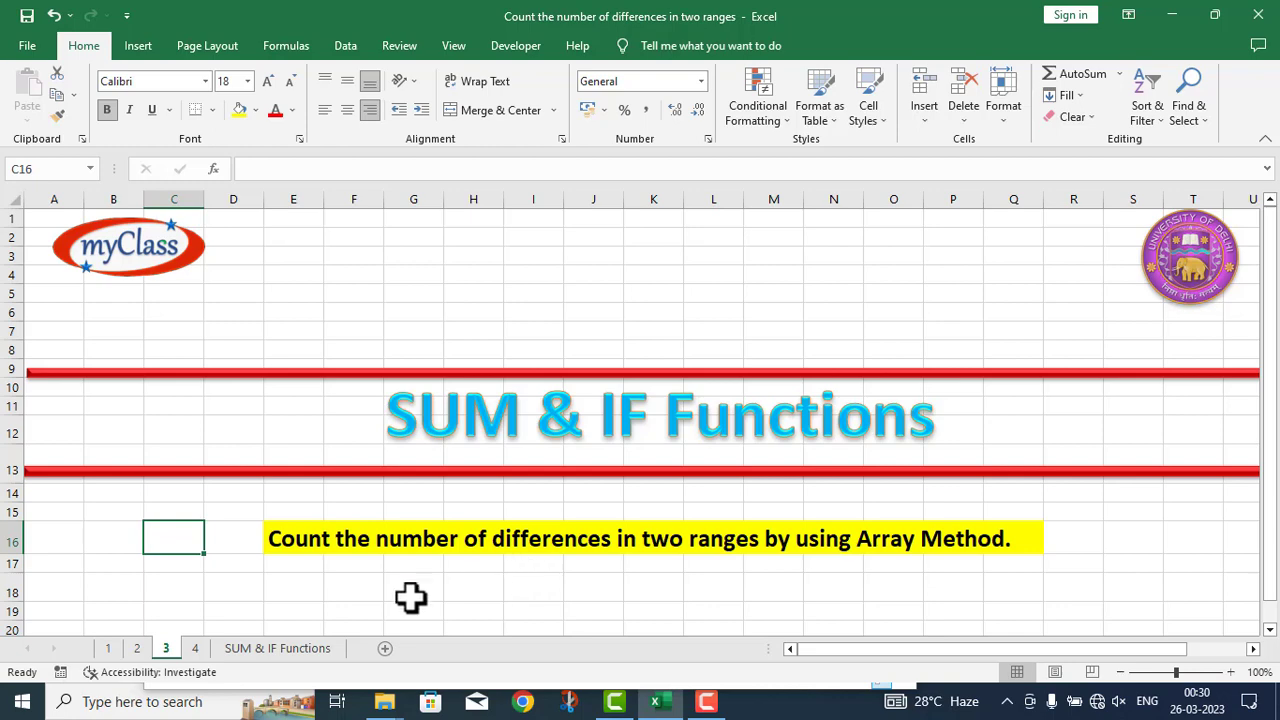
click(277, 648)
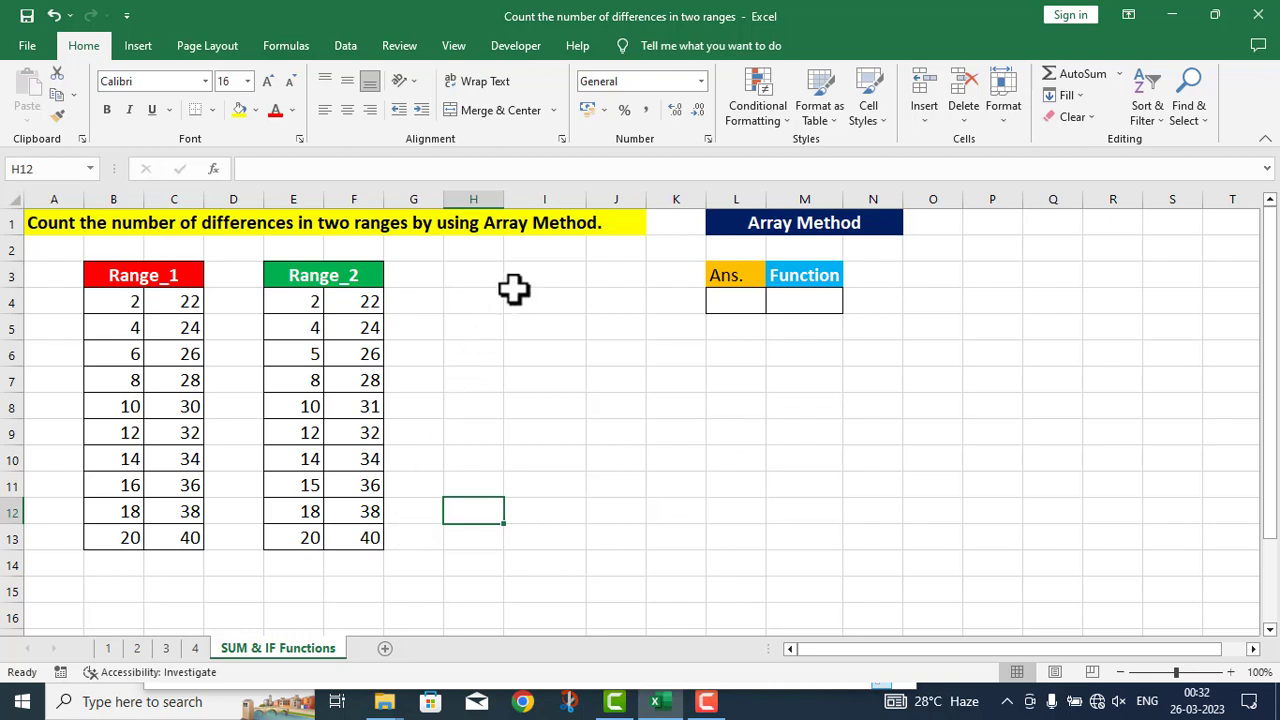
click(727, 299)
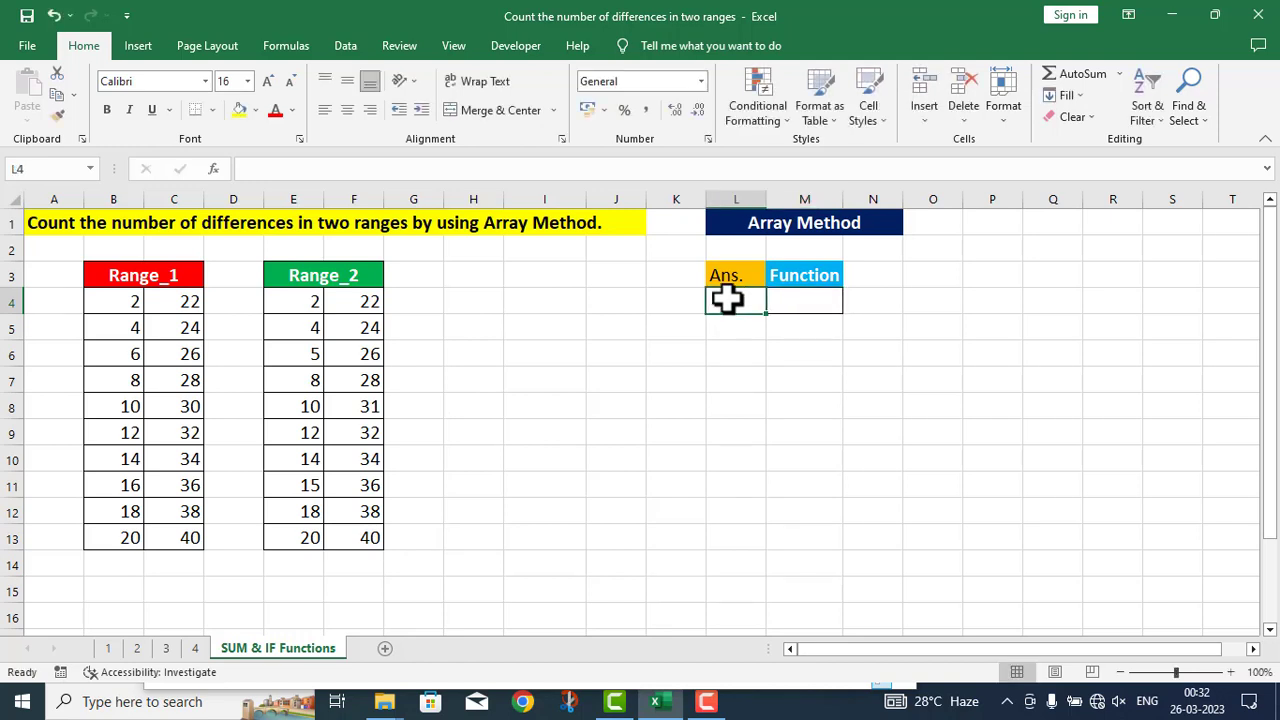
text(=S)
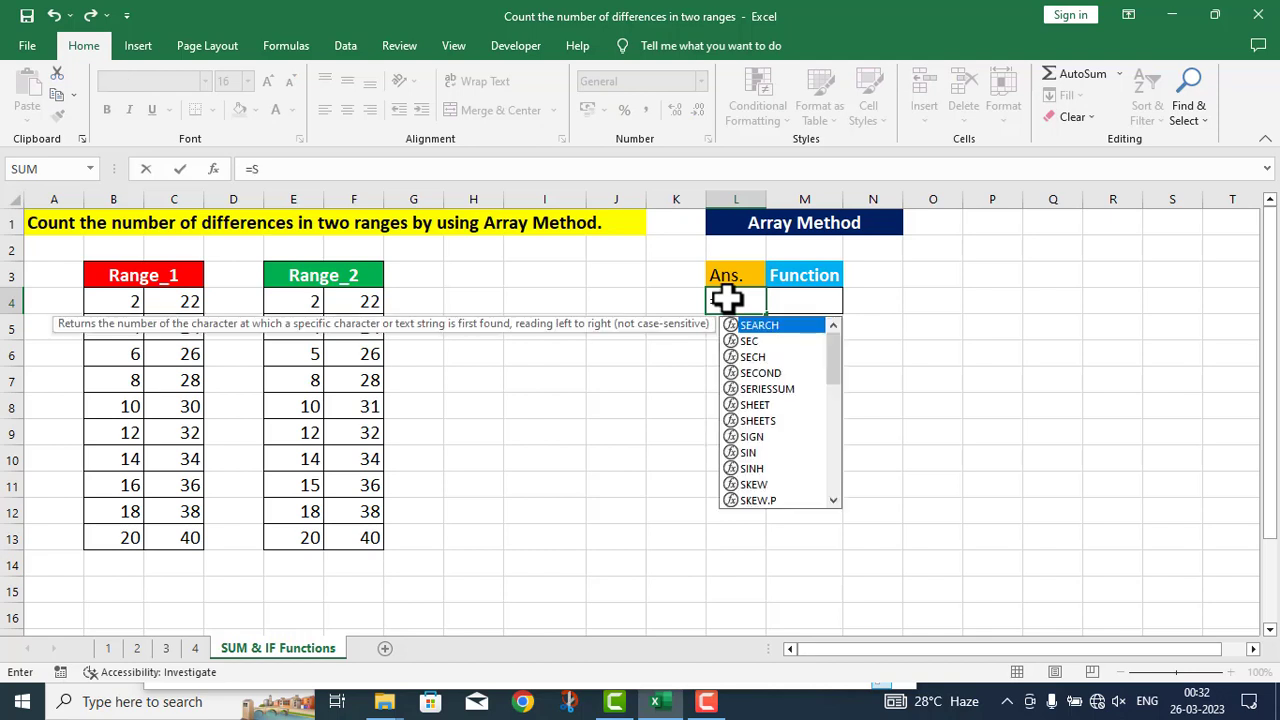
text(UM(IF()
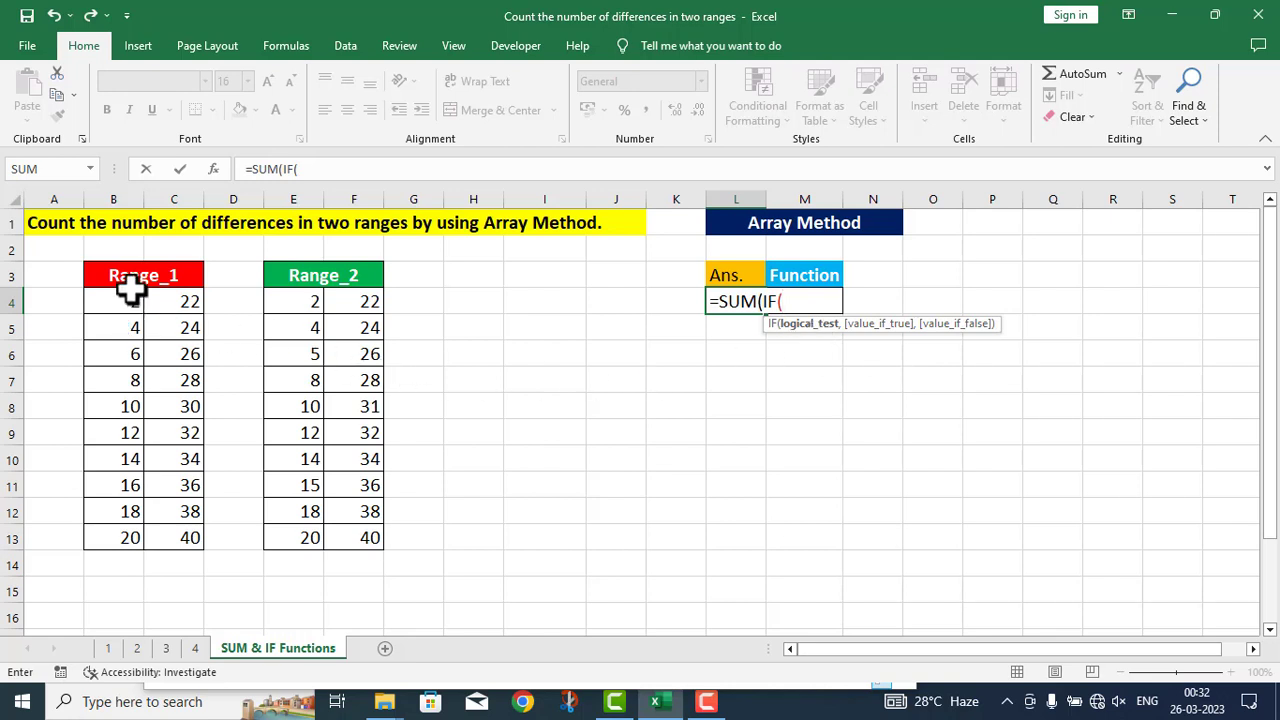
drag(131, 297, 153, 538)
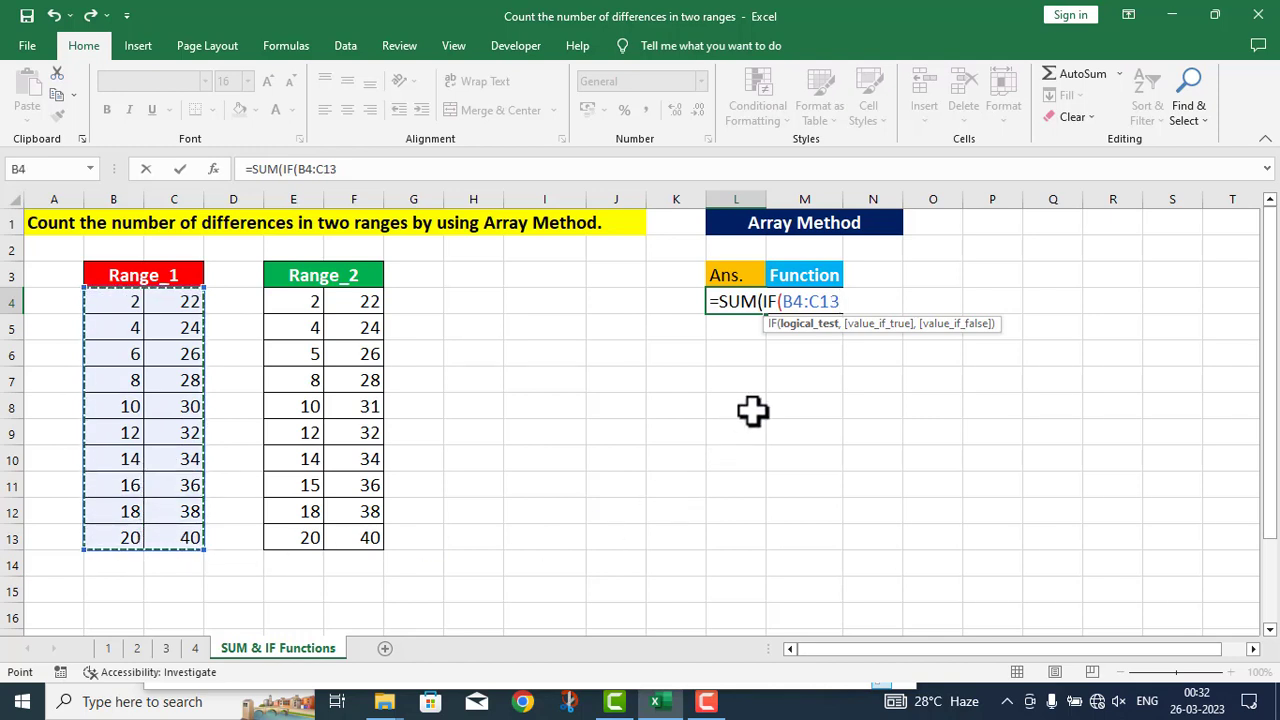
text(=)
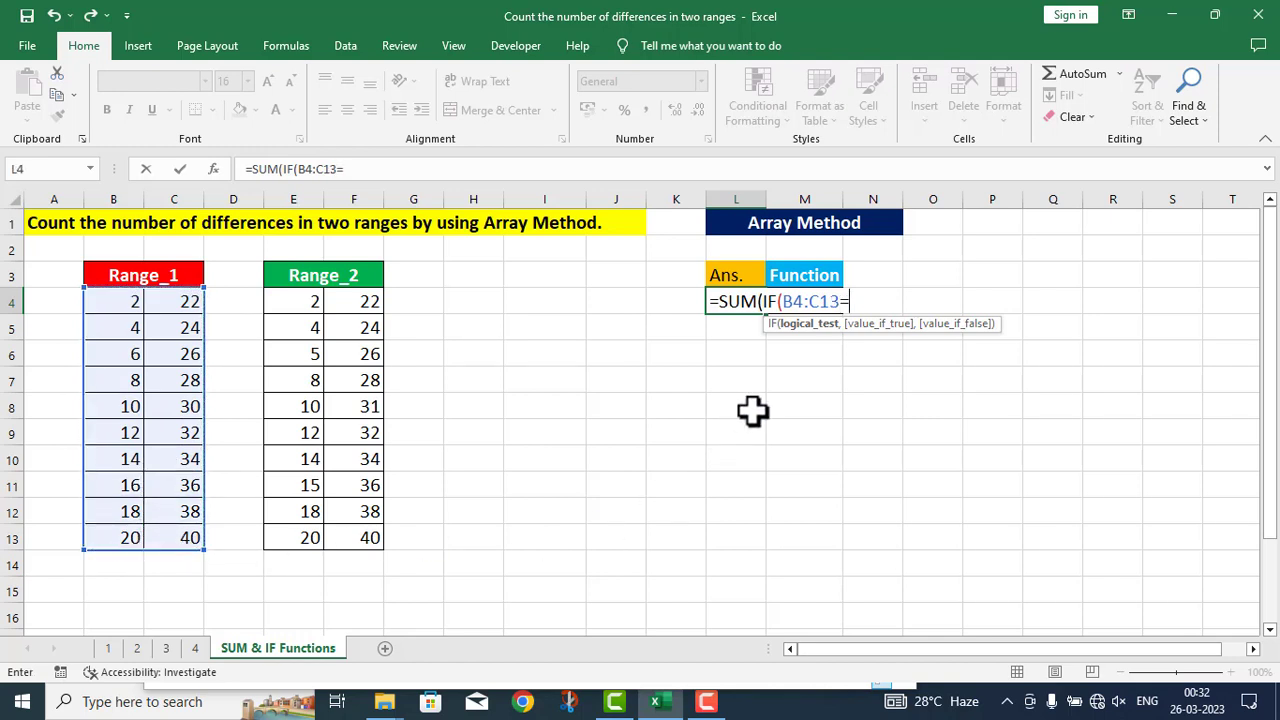
drag(303, 300, 345, 530)
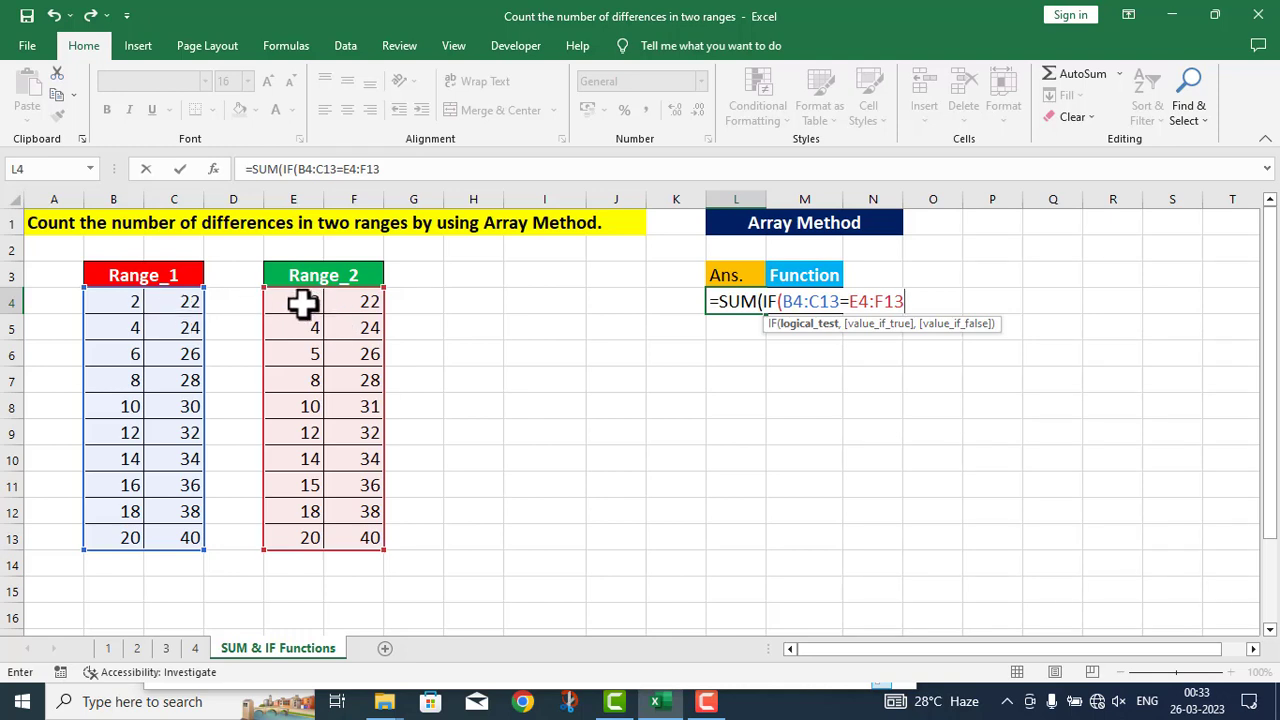
text(,0)
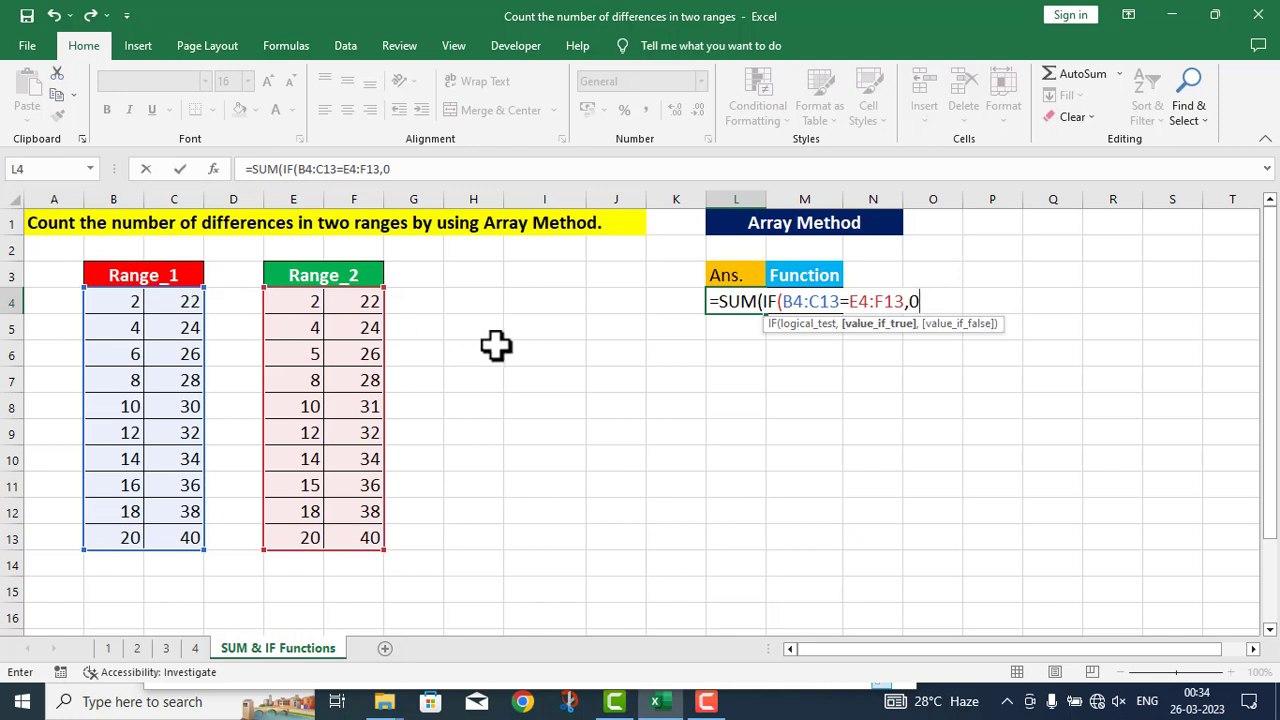
text(,1)
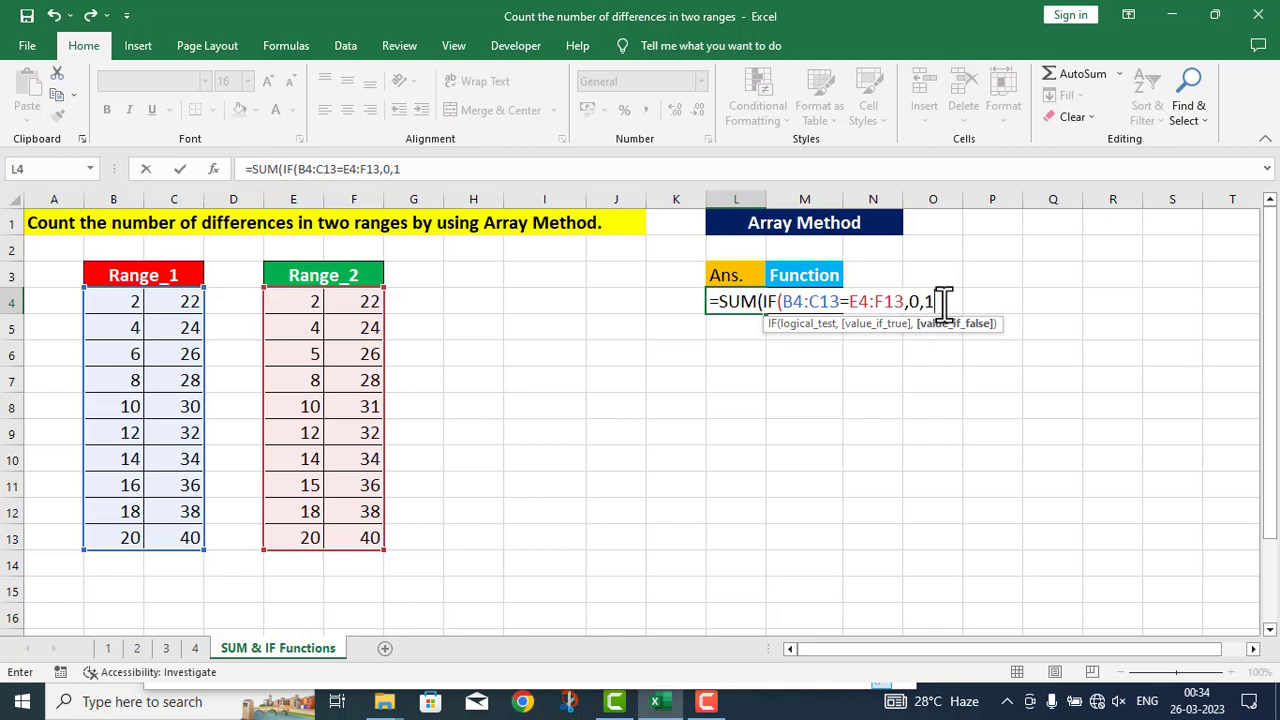
text())
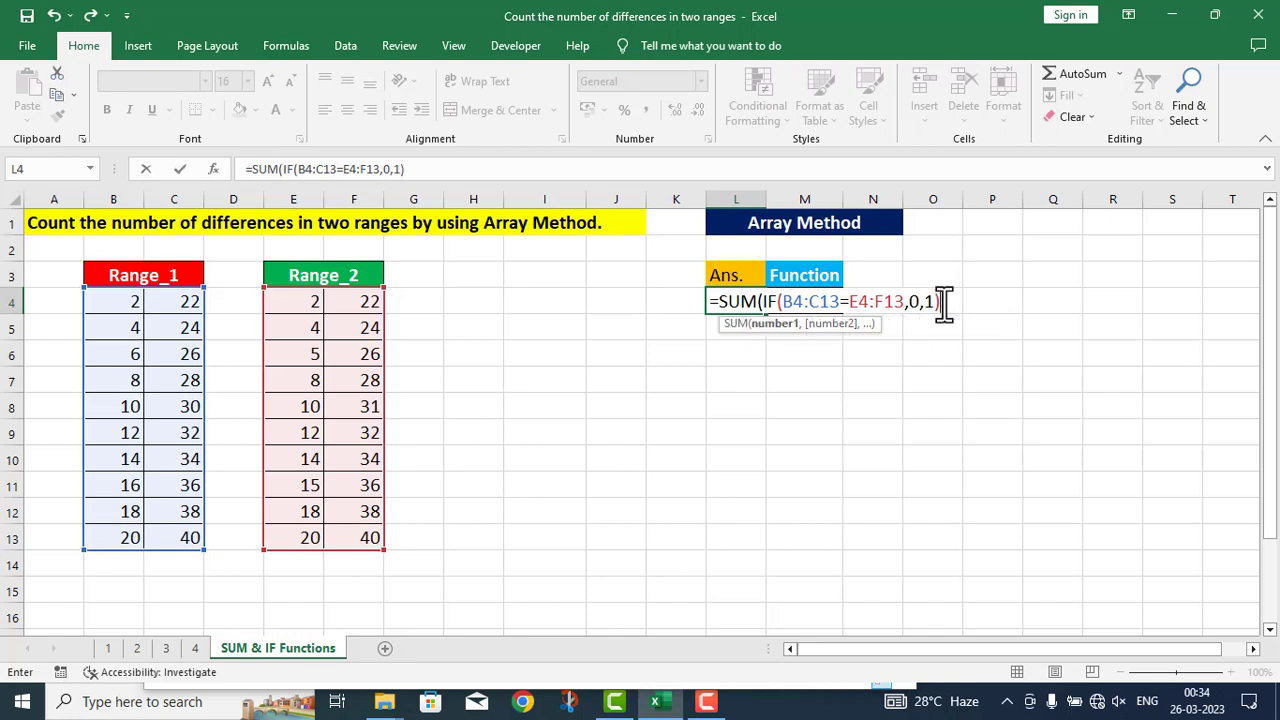
text())
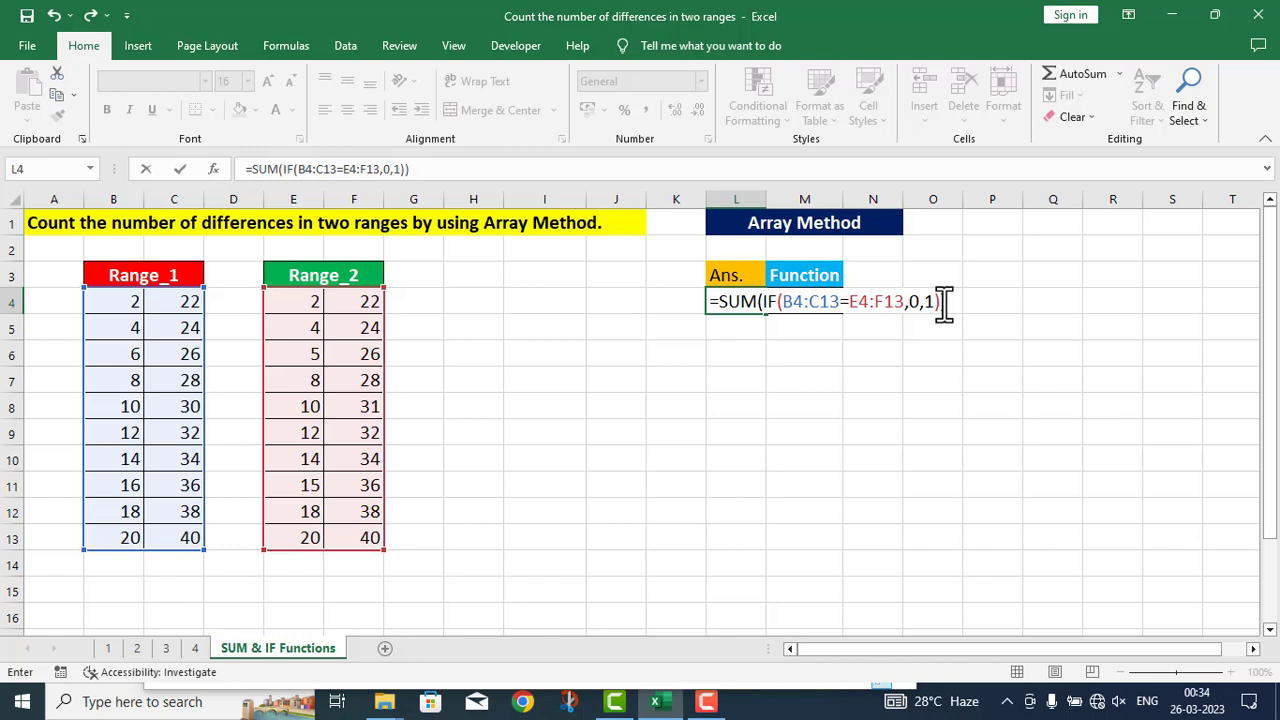
key(ctrl+shift+Return)
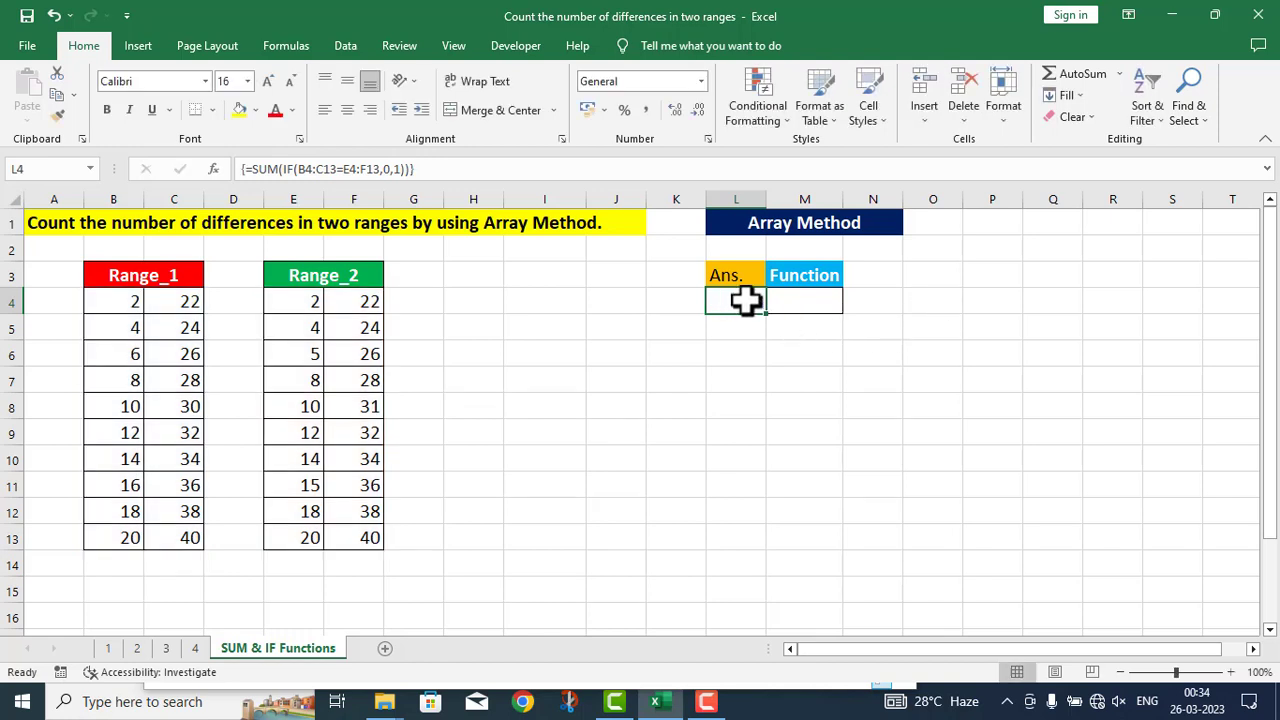
Step: Copy the L4 formula into M4 as plain text with a leading apostrophe: '=SUM(IF(B4:C13=E4:F13,0,1))
click(369, 168)
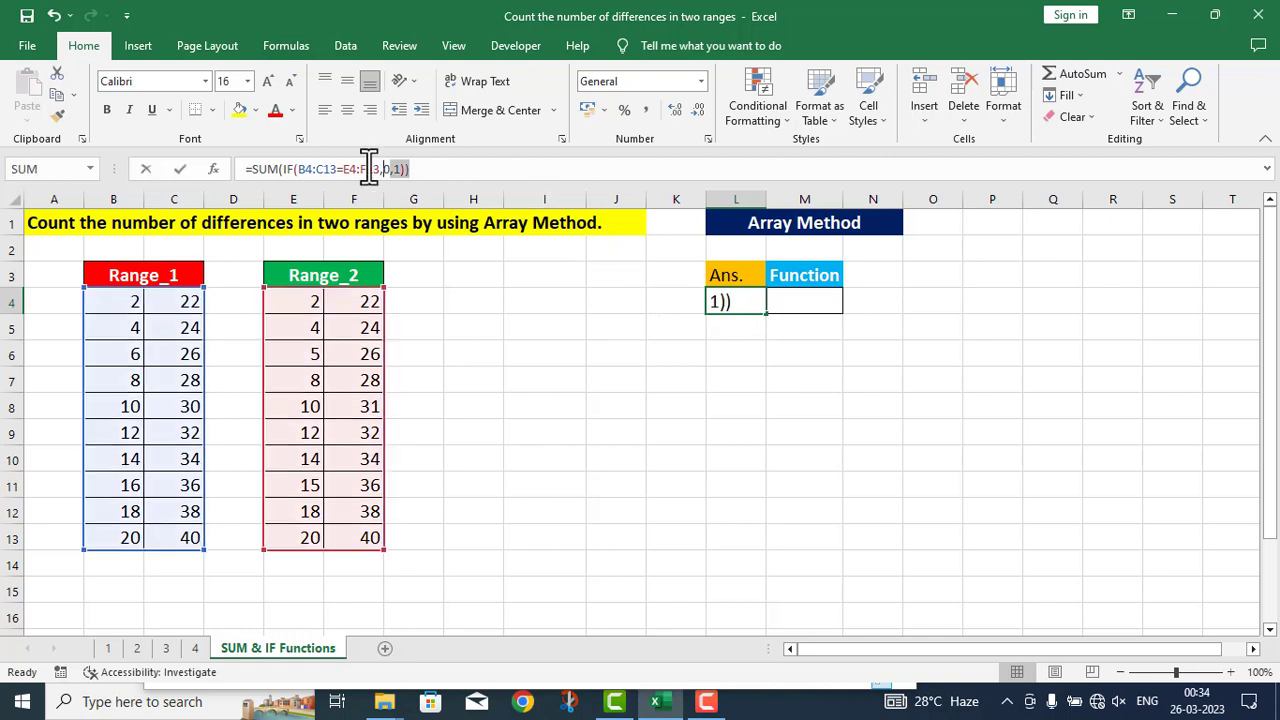
key(Escape)
double_click(848, 310)
text(=SUM(IF(B4:C13=E4:F13,0,1)))
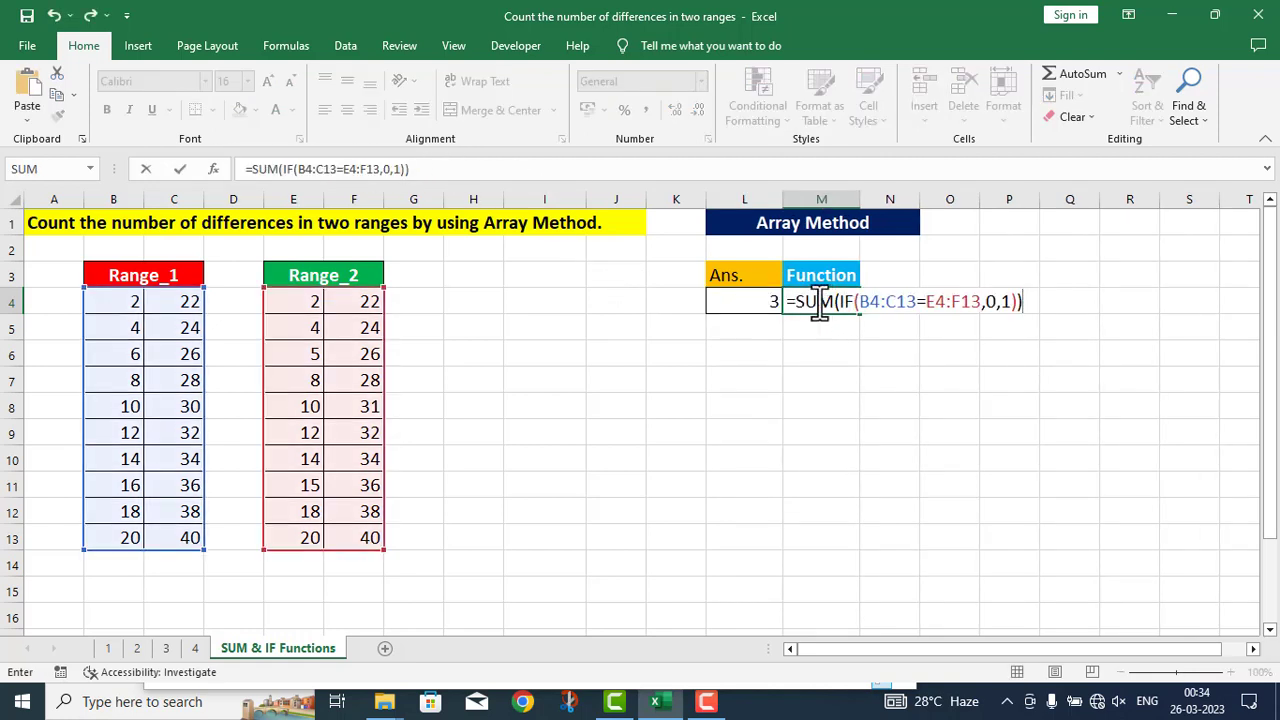
click(790, 301)
text(')
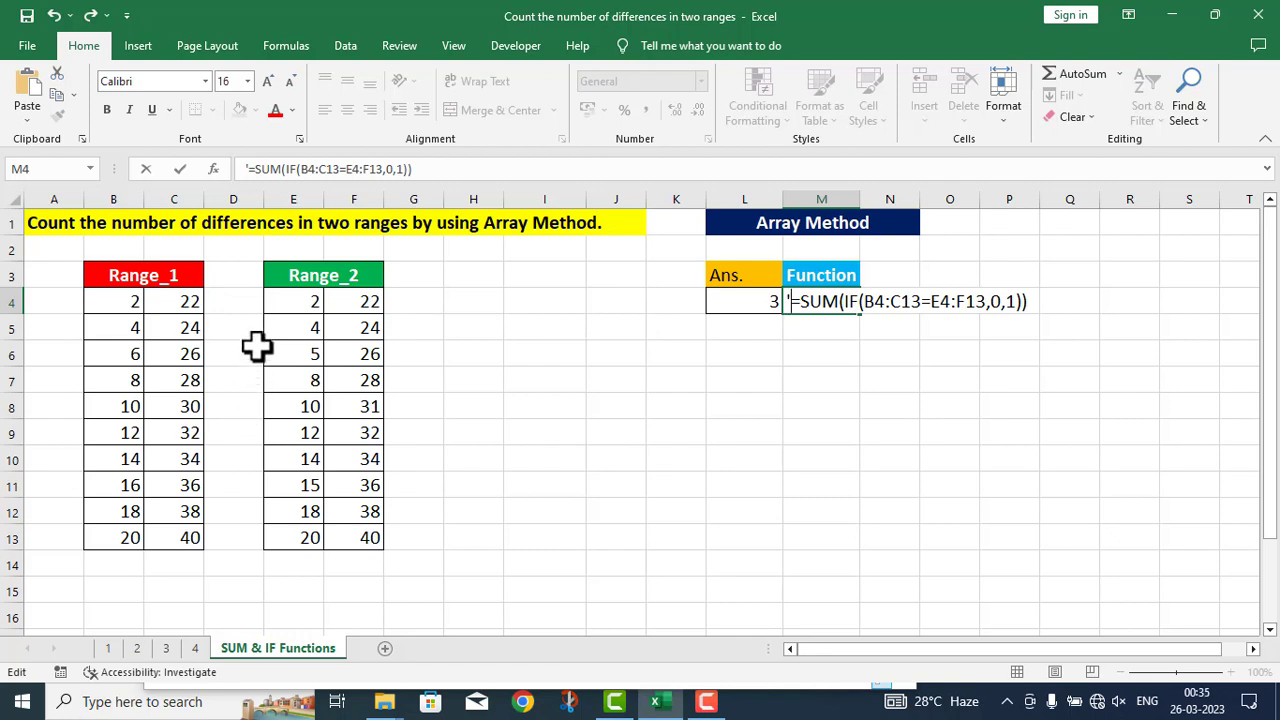
click(300, 486)
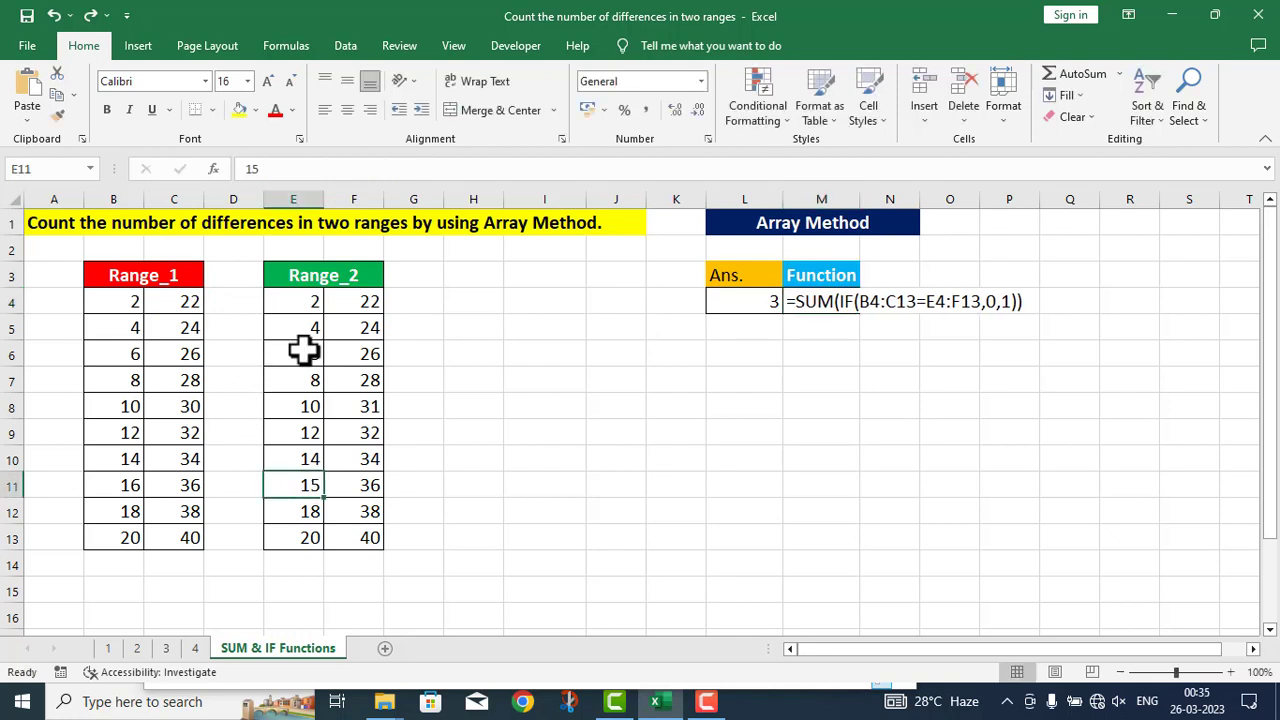
Step: Fill the differing cell pairs of the two ranges with yellow: B6 and E6, C8 and F8, B11 and E11
click(303, 349)
click(126, 354)
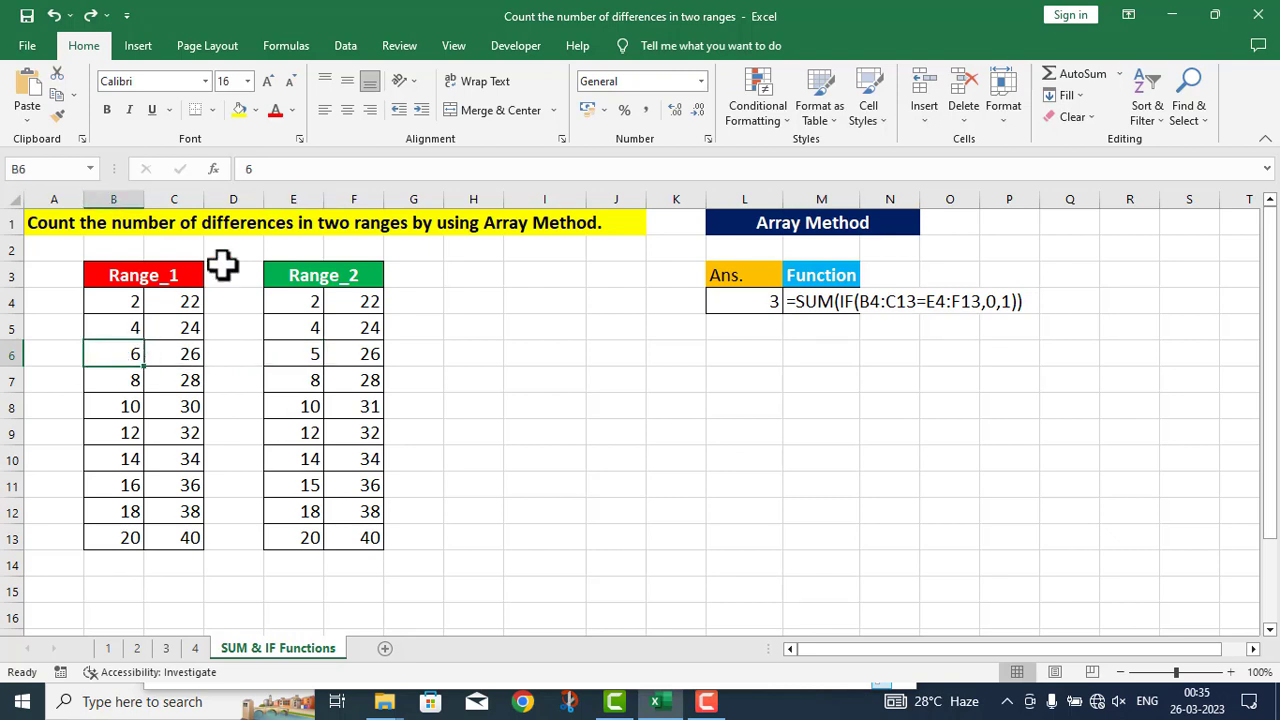
click(241, 110)
click(293, 349)
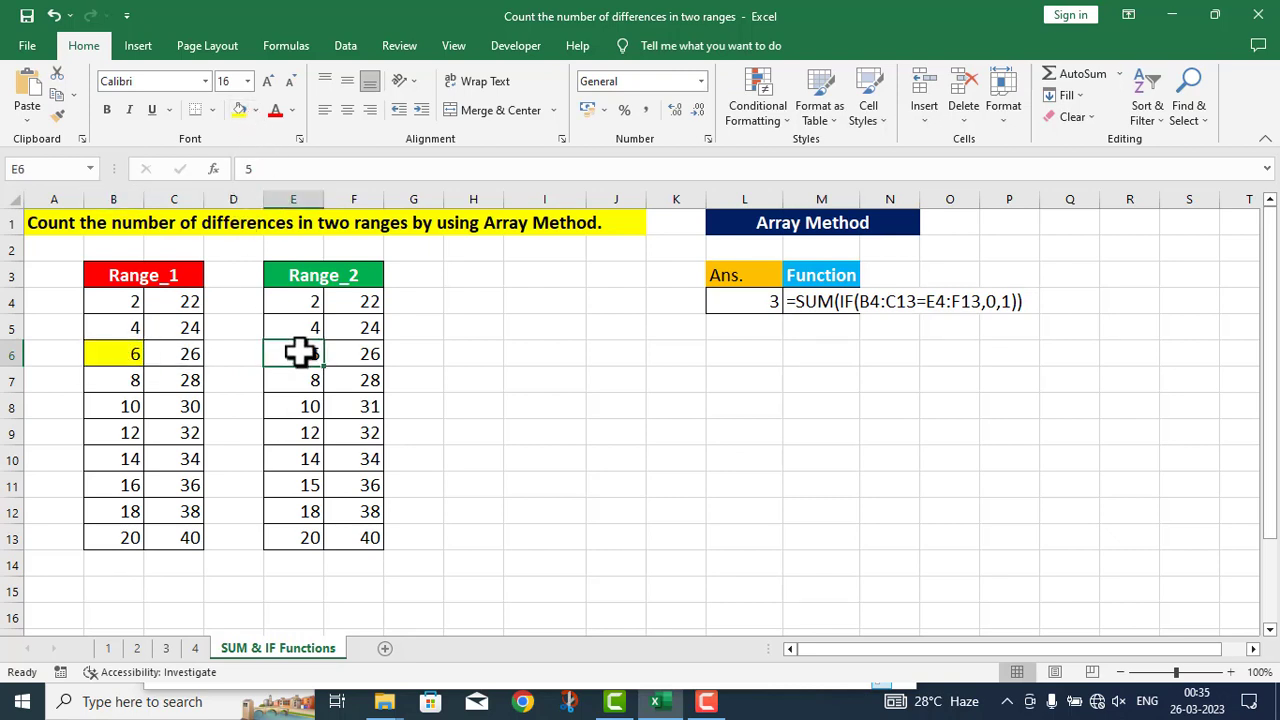
click(239, 108)
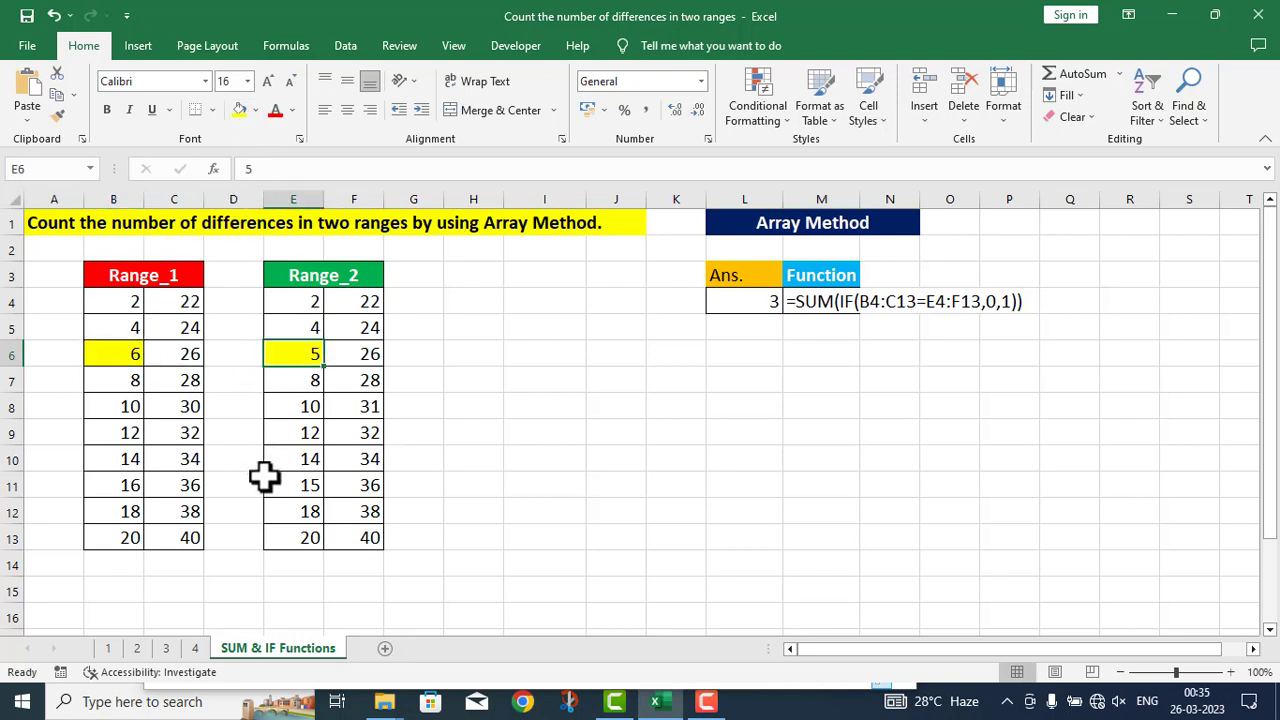
click(195, 403)
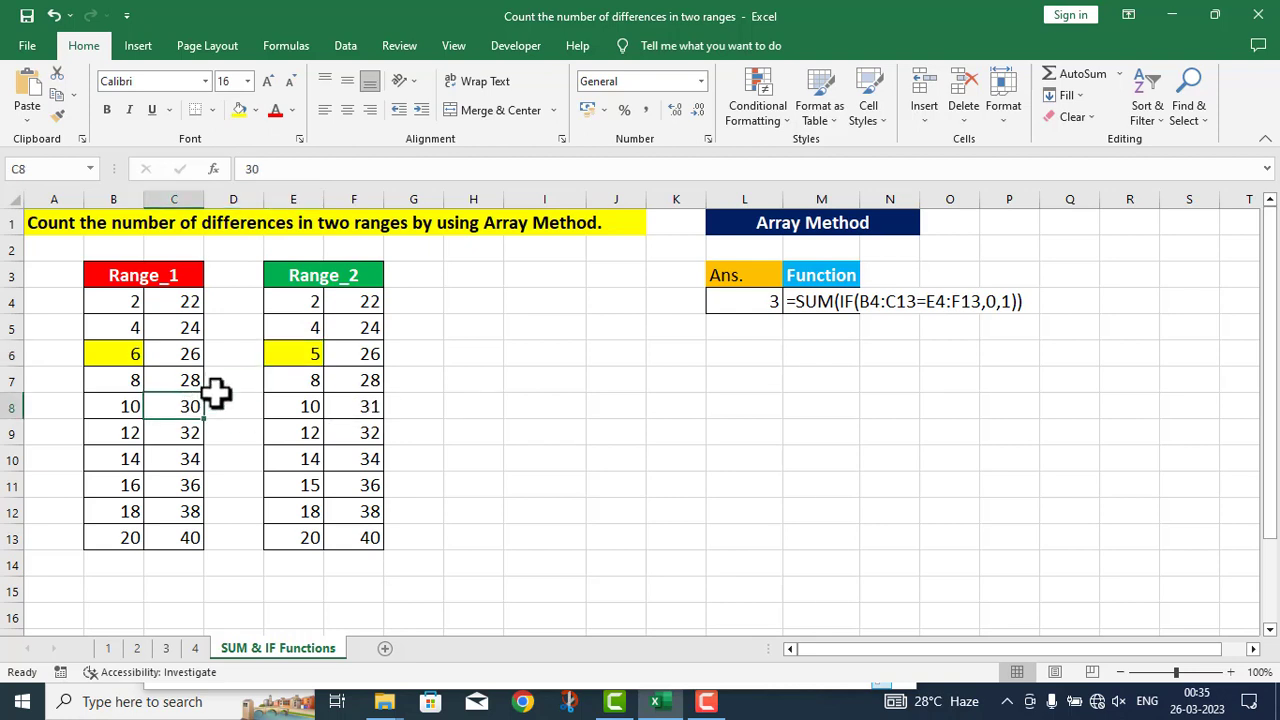
click(240, 109)
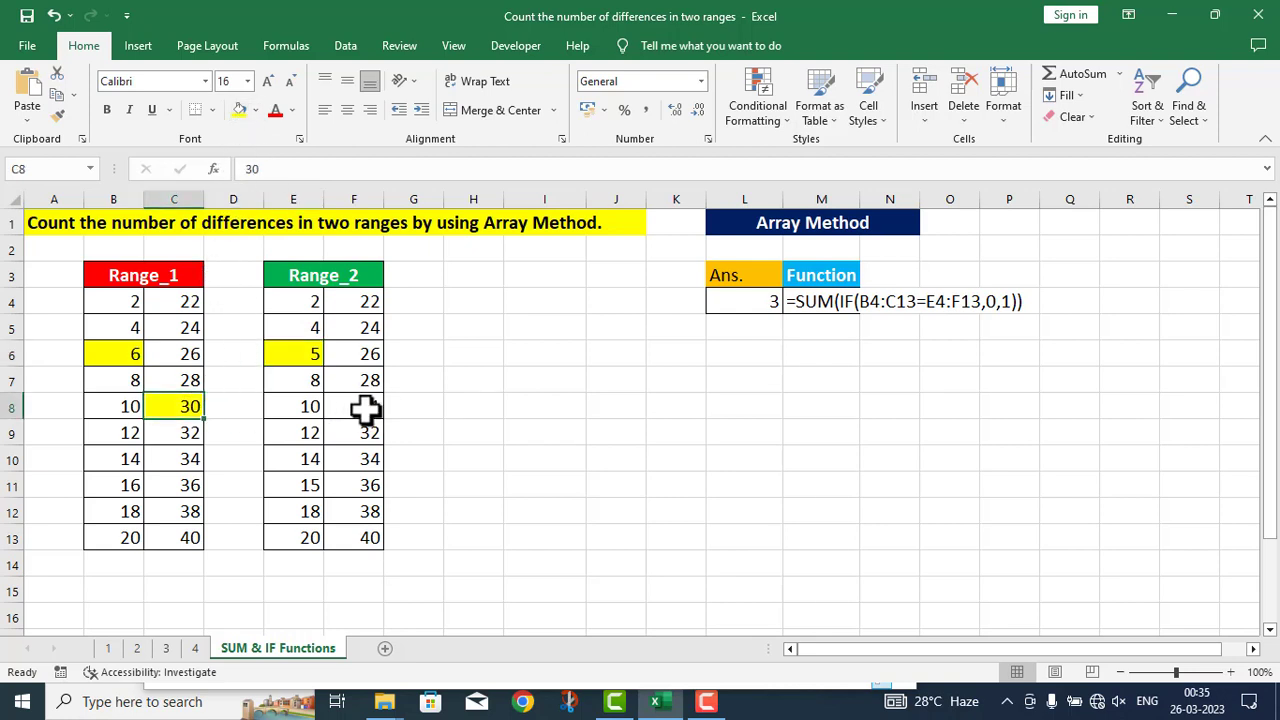
click(358, 405)
click(240, 108)
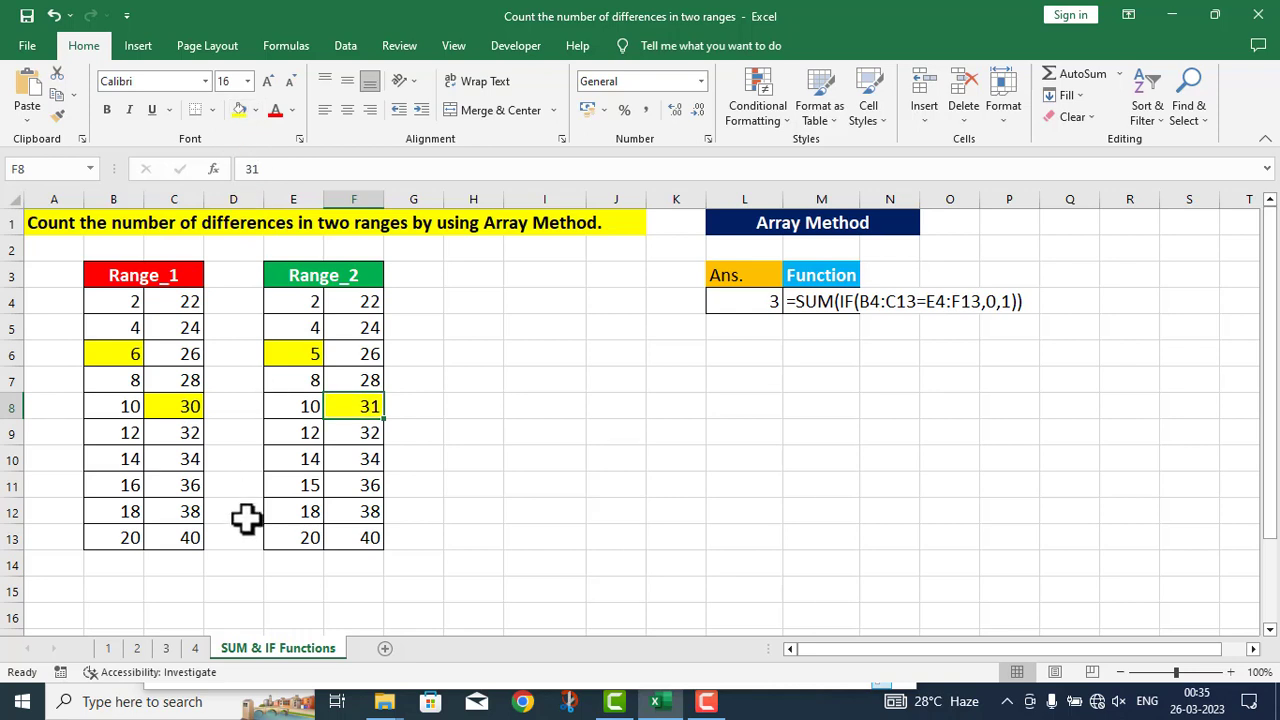
click(124, 486)
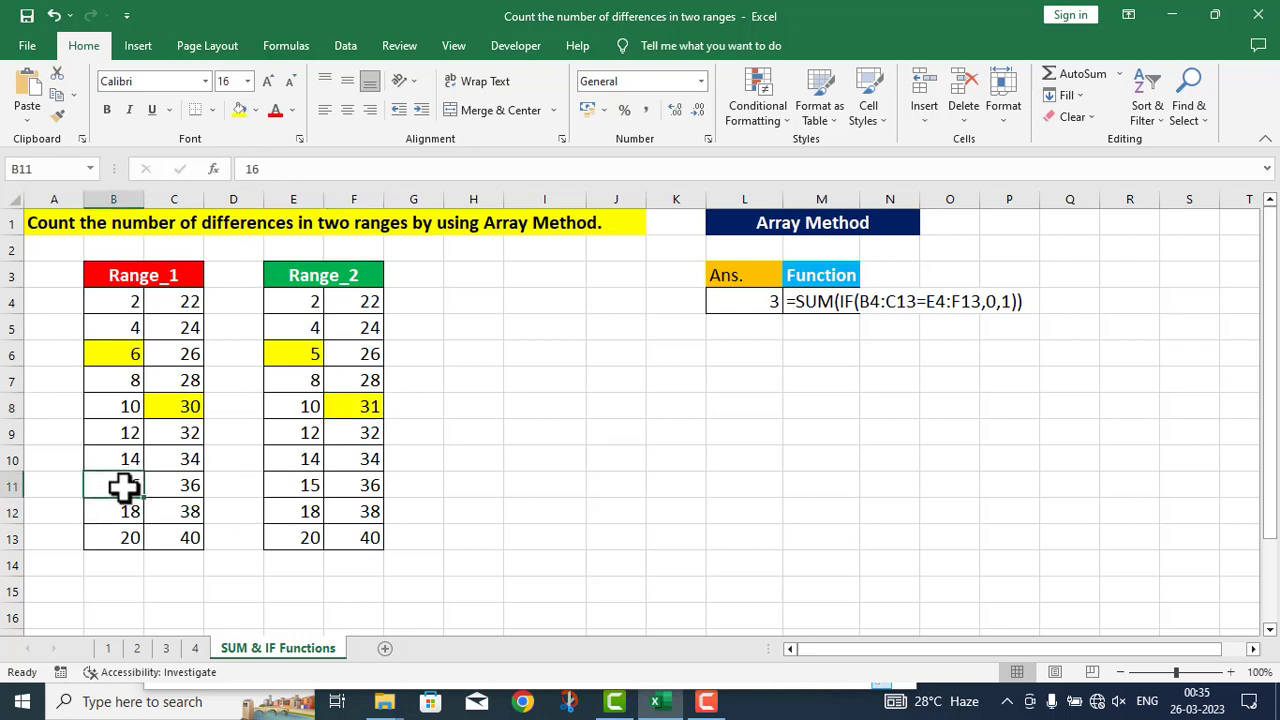
click(240, 109)
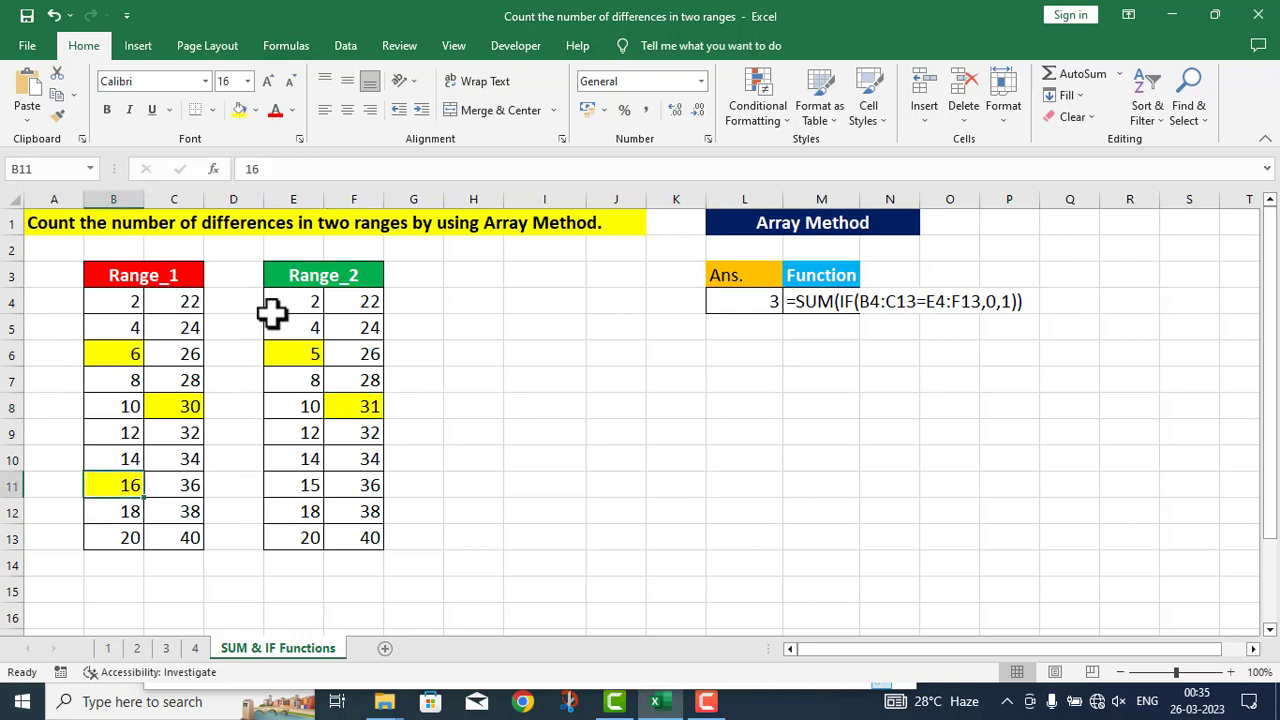
click(298, 483)
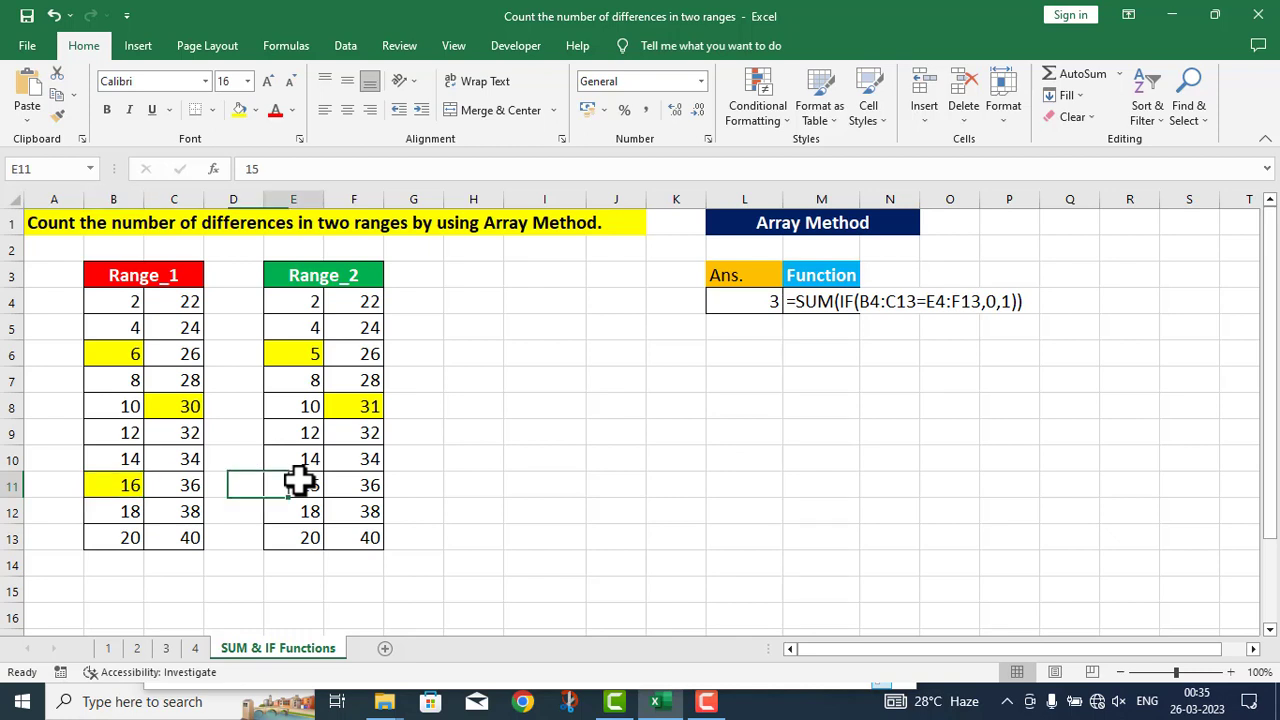
click(240, 109)
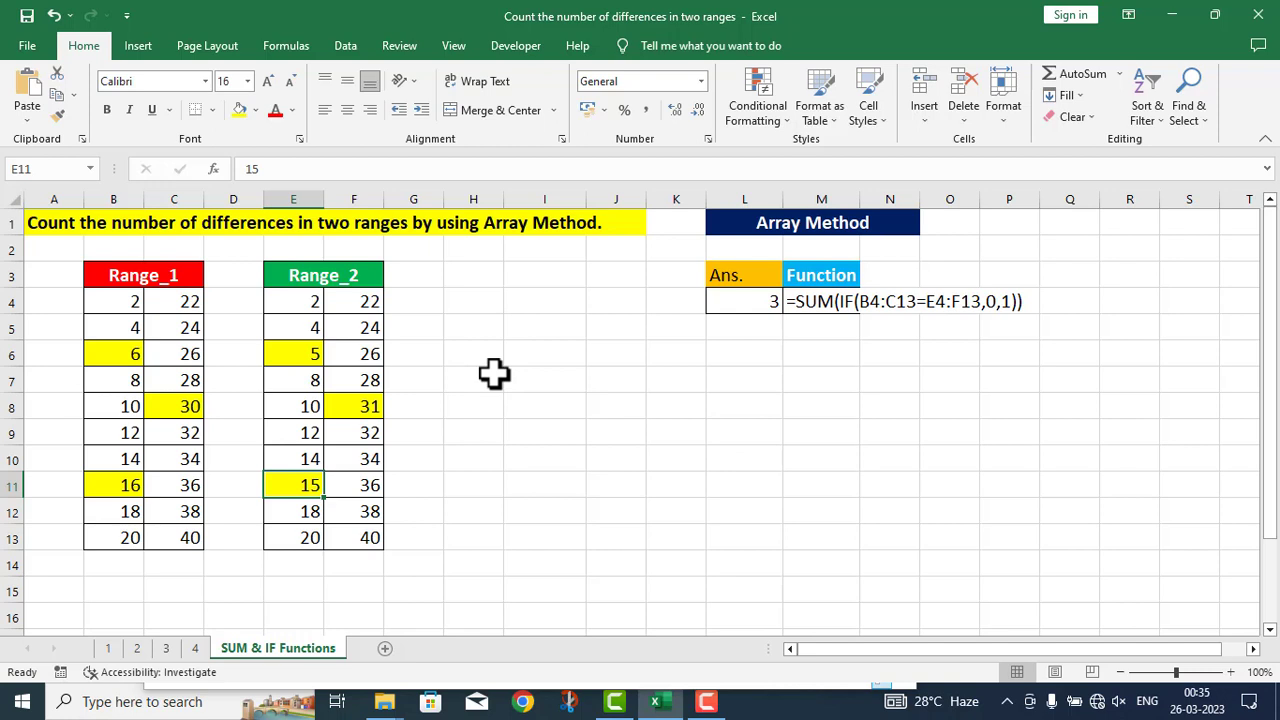
Step: Re-enter the L4 formula as an ordinary formula, and turn it back into an array formula
double_click(758, 302)
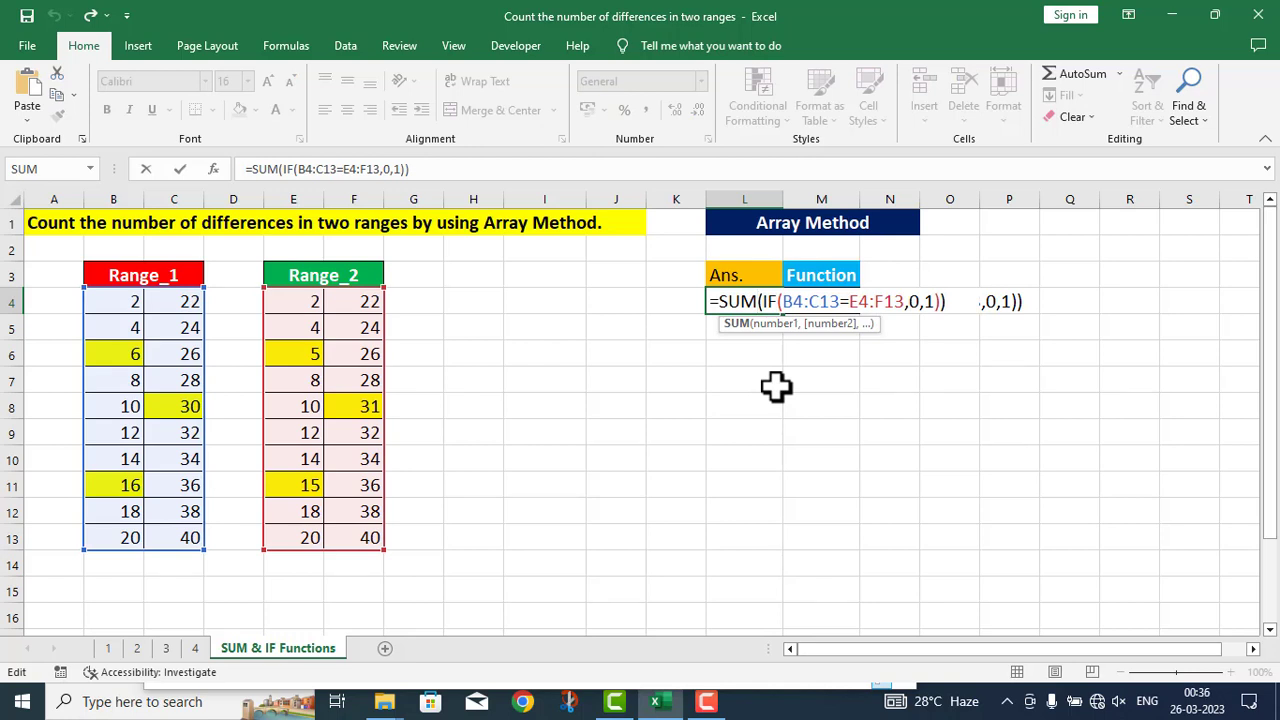
key(Return)
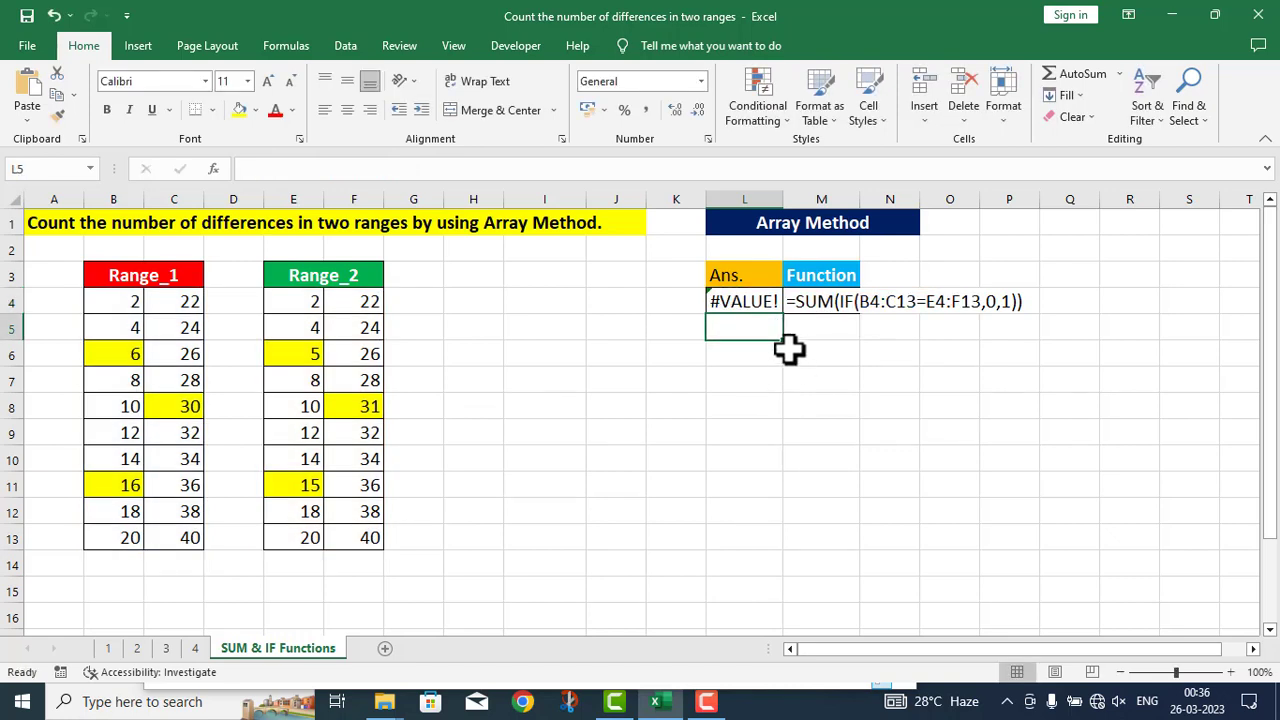
double_click(756, 302)
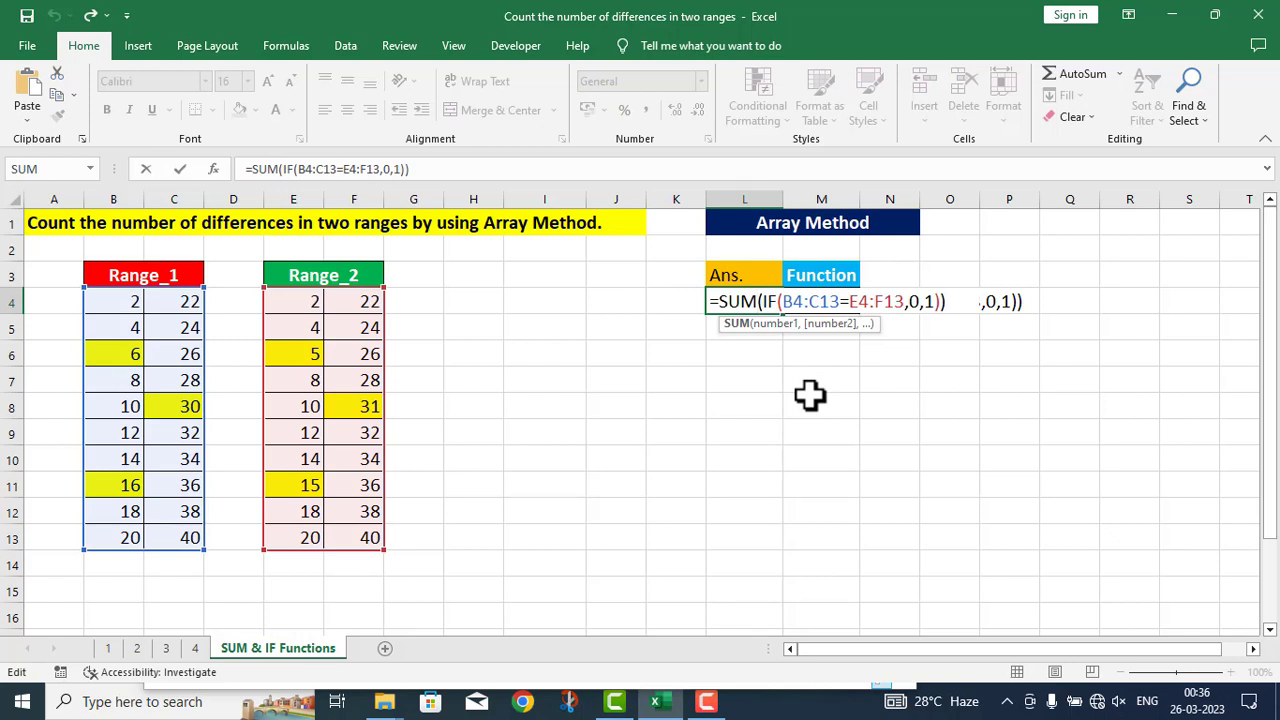
key(ctrl+shift+Return)
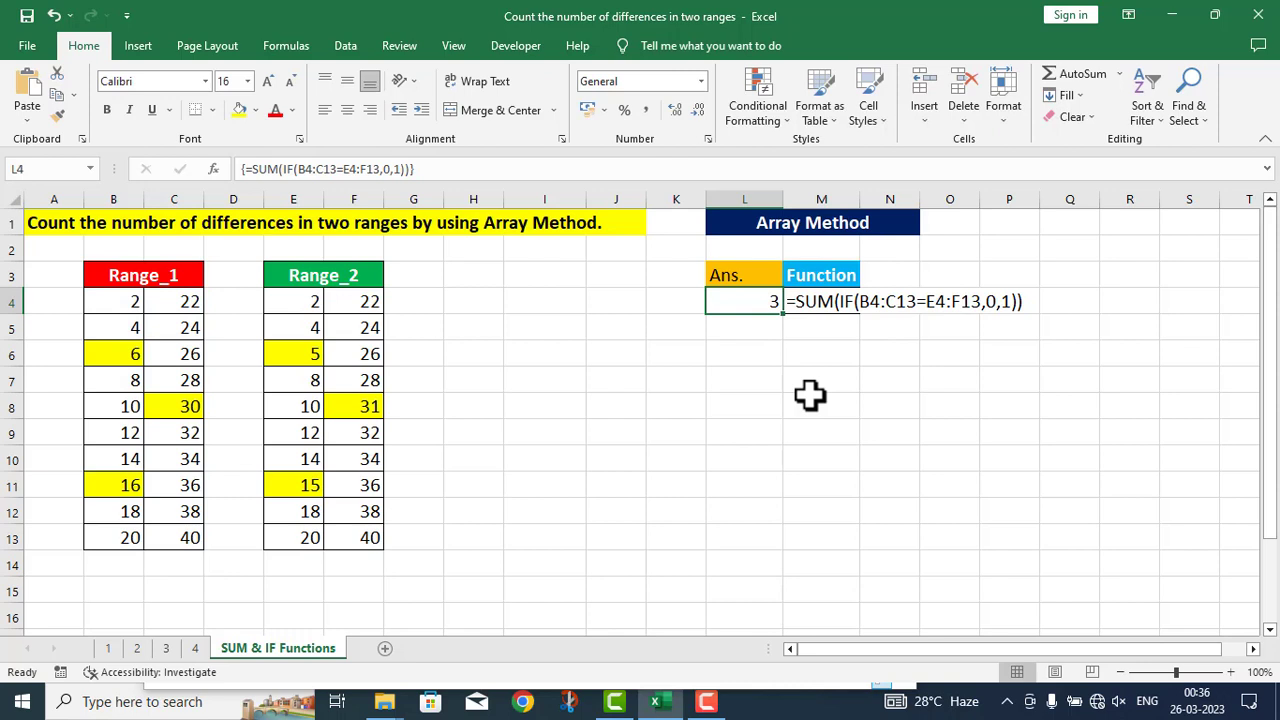
Step: Write the note "Cntrl+Shift+Enter Keys" in cell L6 below the answer
click(743, 347)
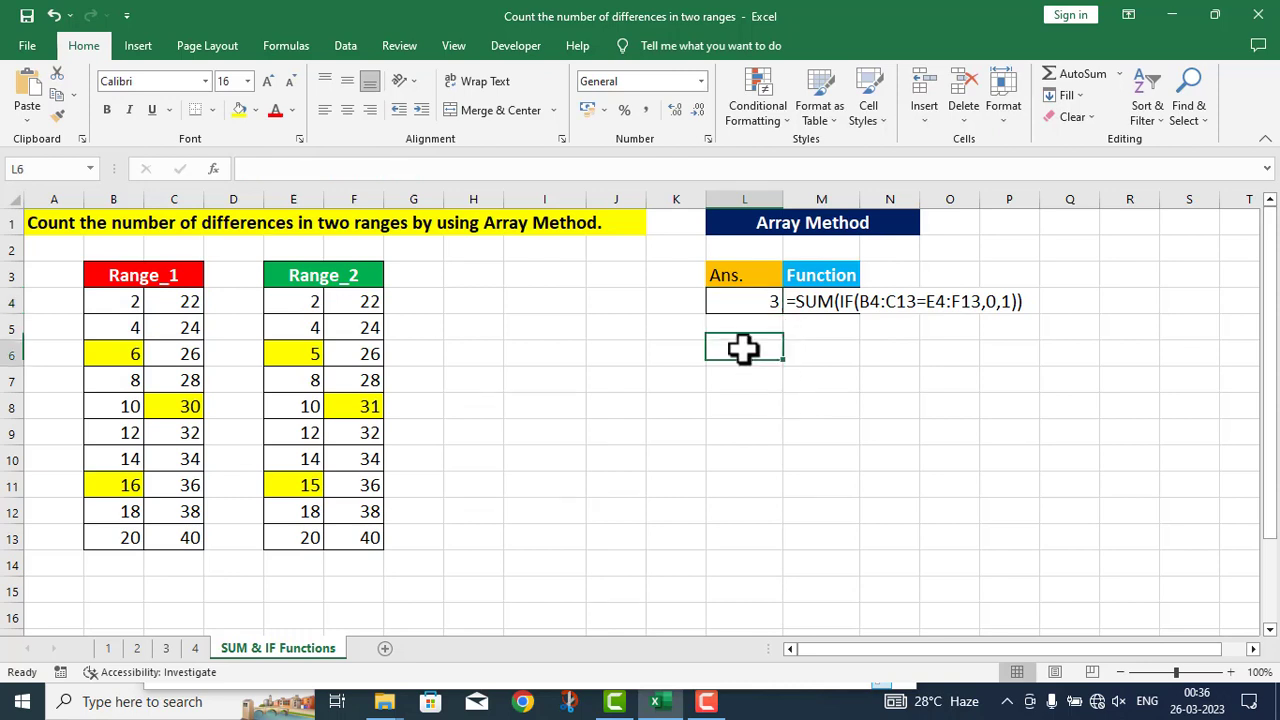
double_click(743, 347)
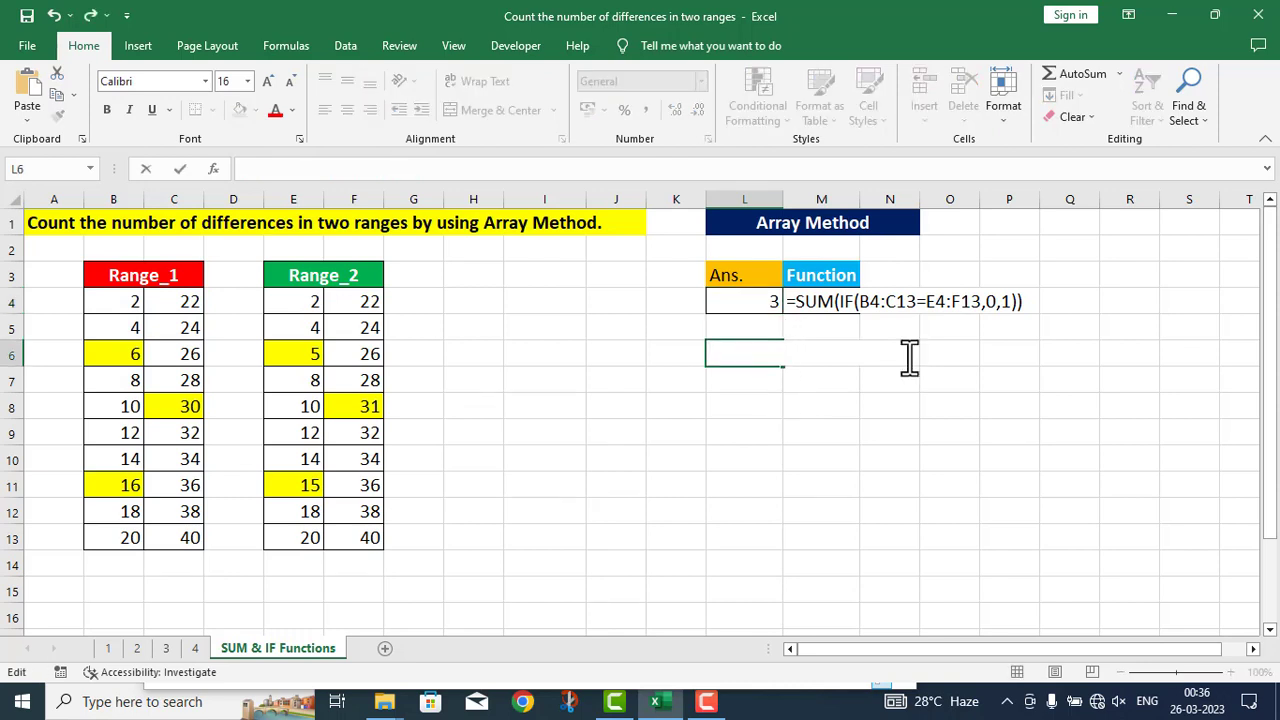
text(Cntrl+Shi)
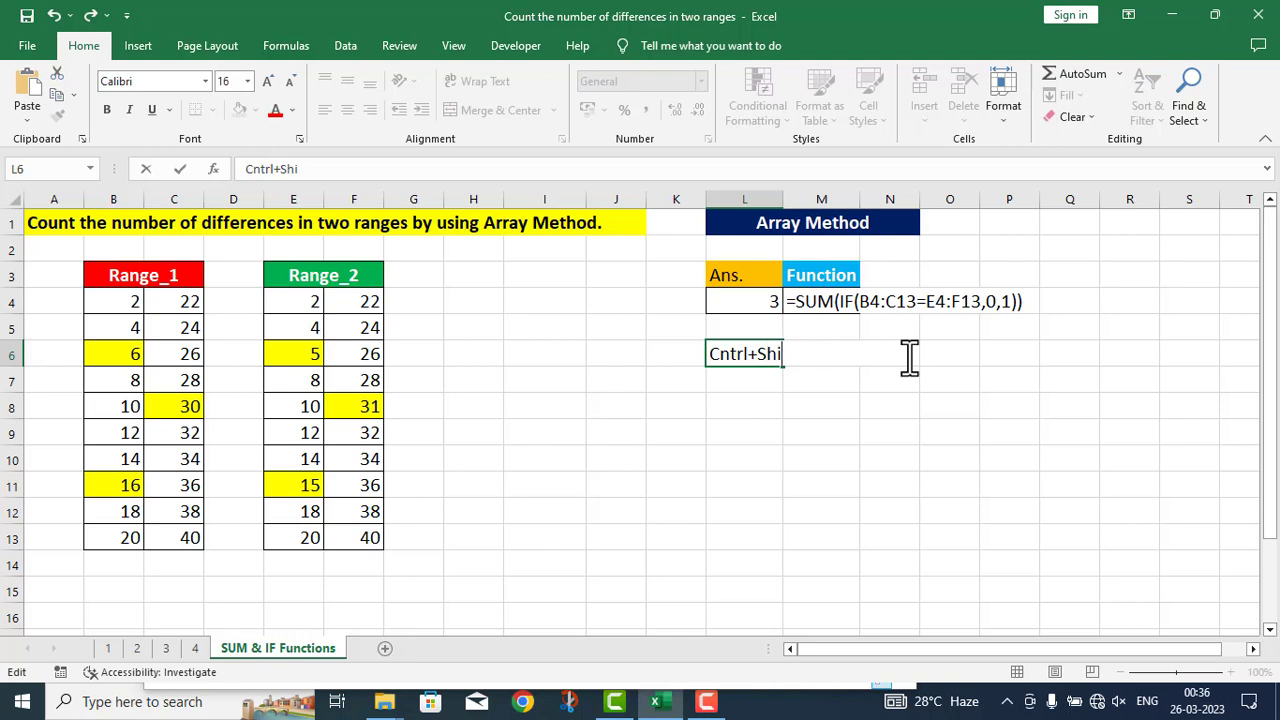
text(ft+Enter Ke)
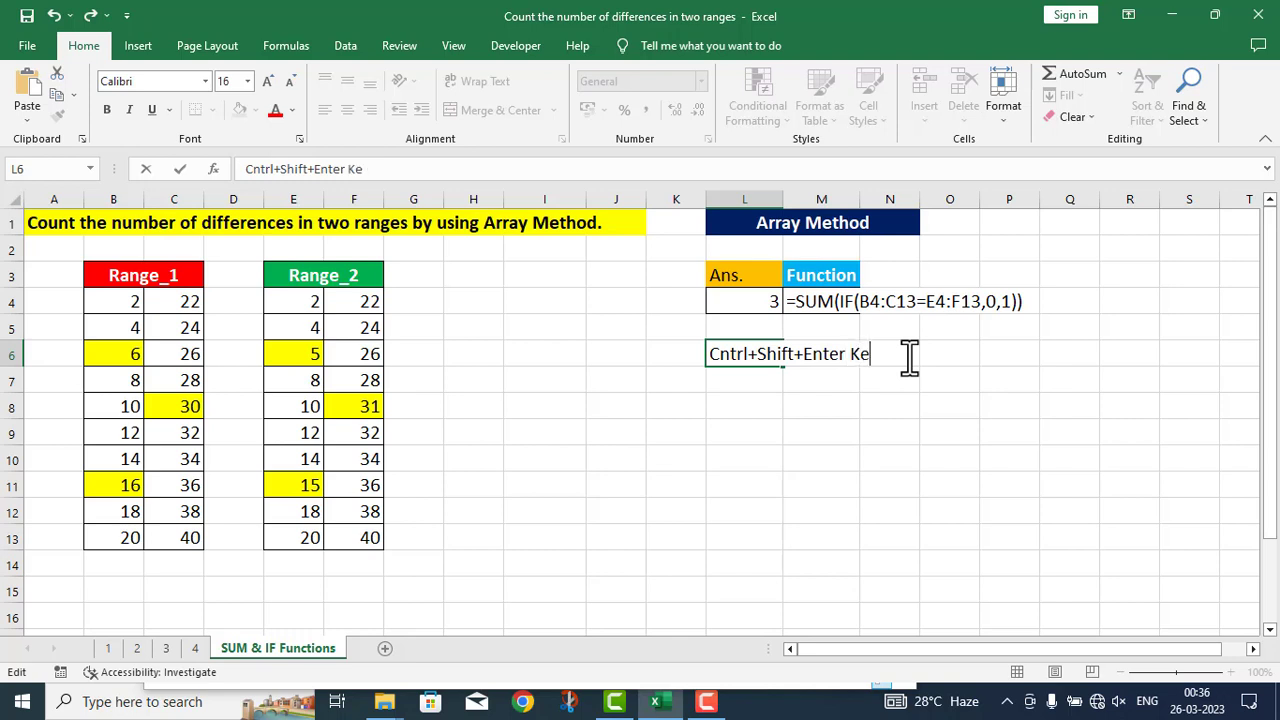
text(ys)
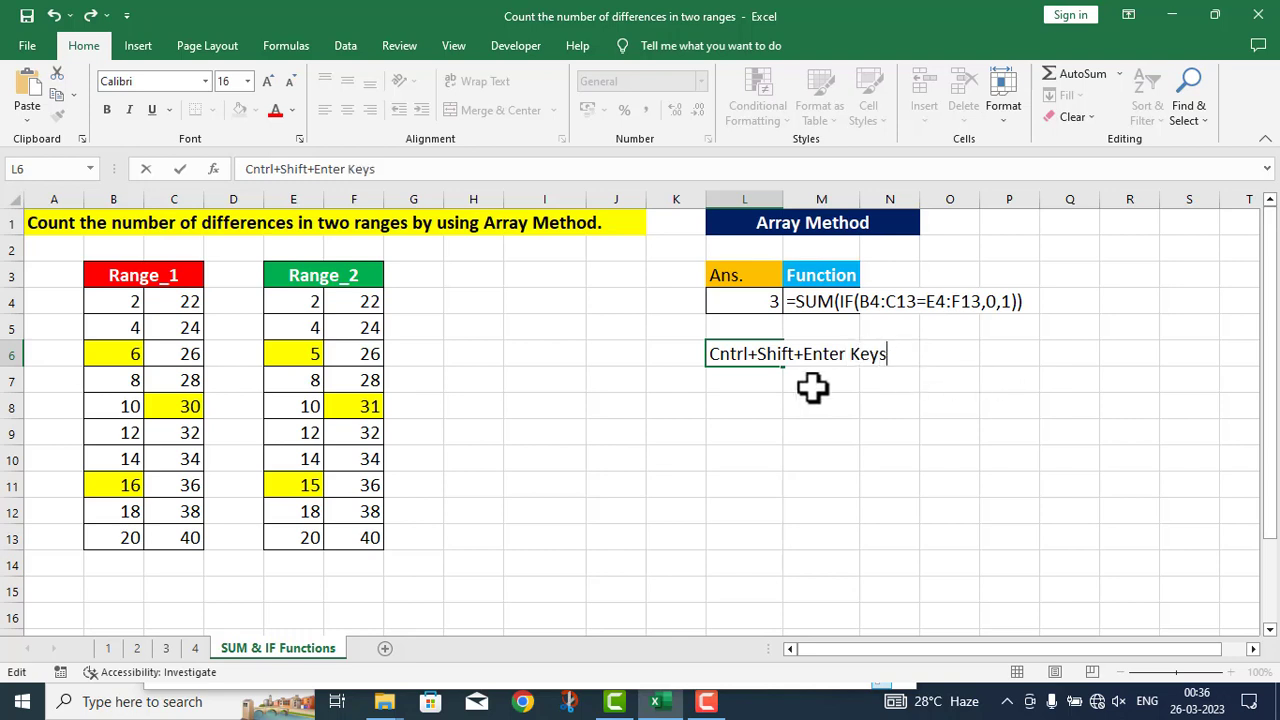